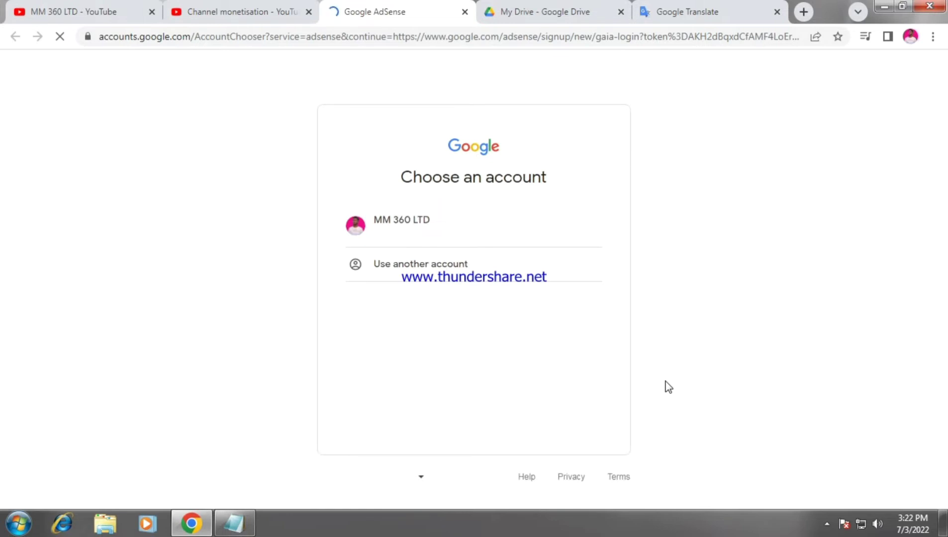
Step: Choose the MM 360 LTD account for the AdSense sign-up and check the account shown on the form
left_click(438, 222)
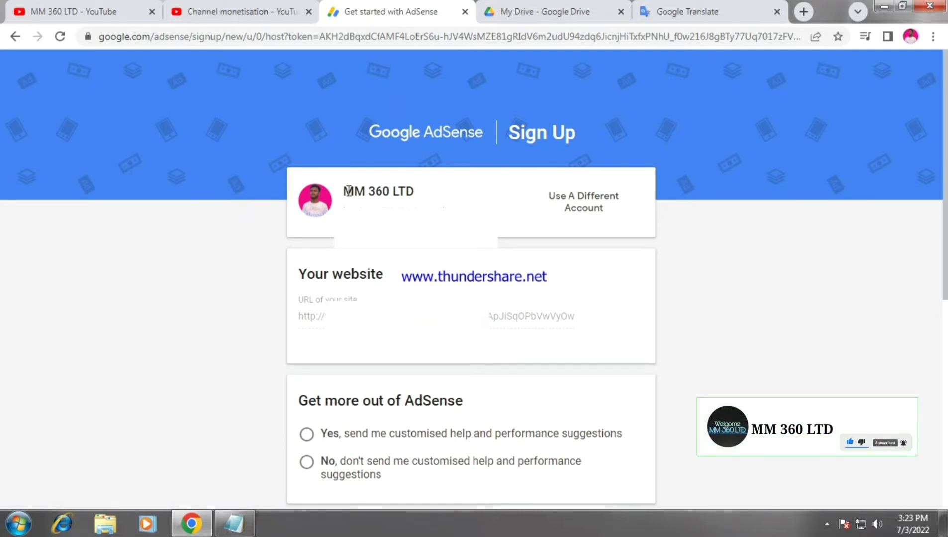
left_click_drag(348, 191, 431, 189)
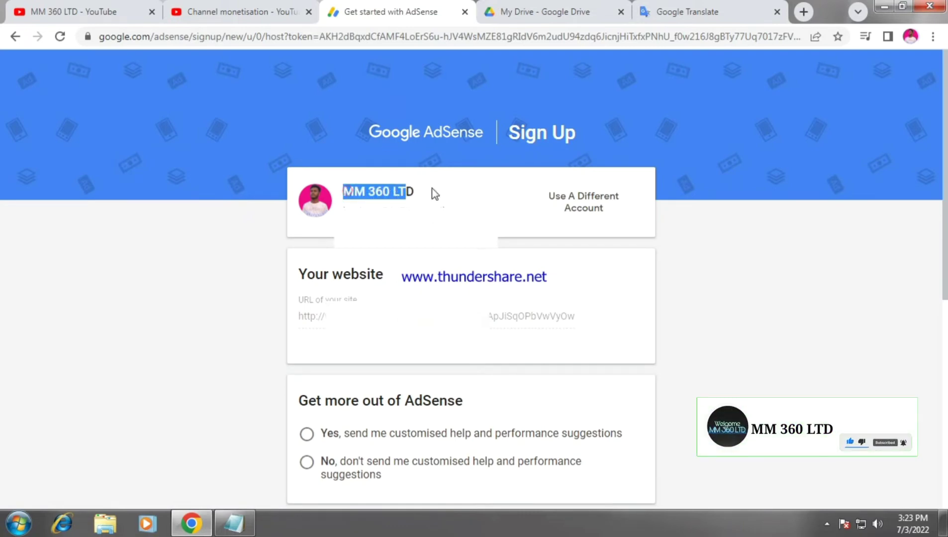
left_click(432, 189)
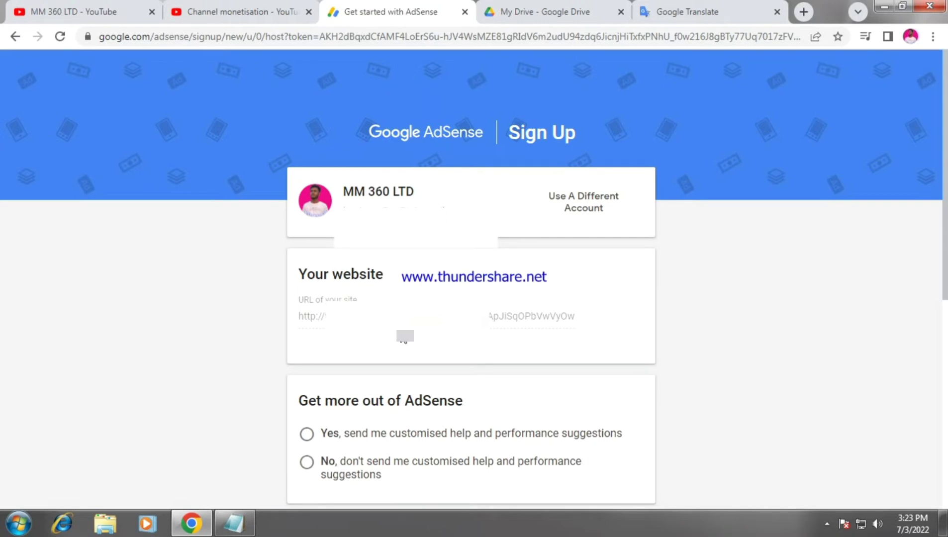
left_click(648, 119)
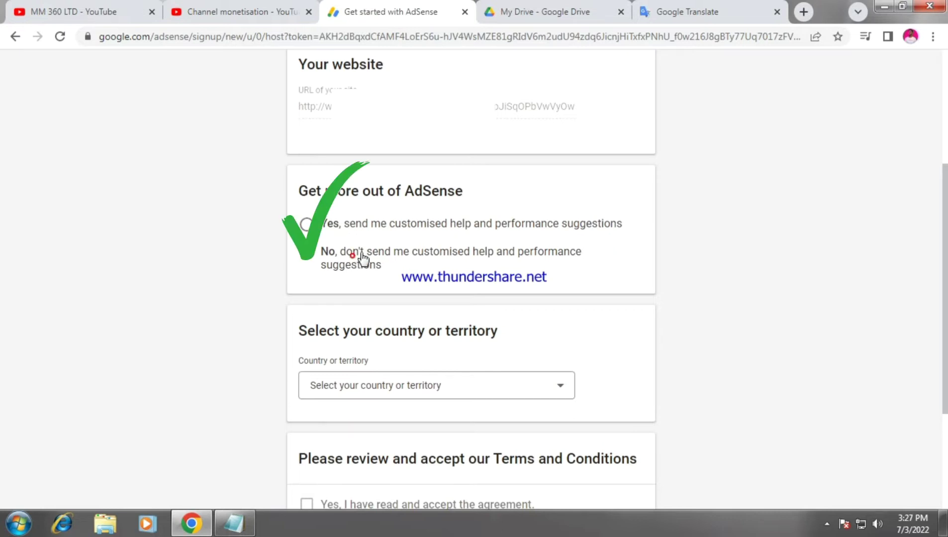
Step: Decline customised help and performance suggestions, and set the country or territory to Bangladesh
left_click(395, 386)
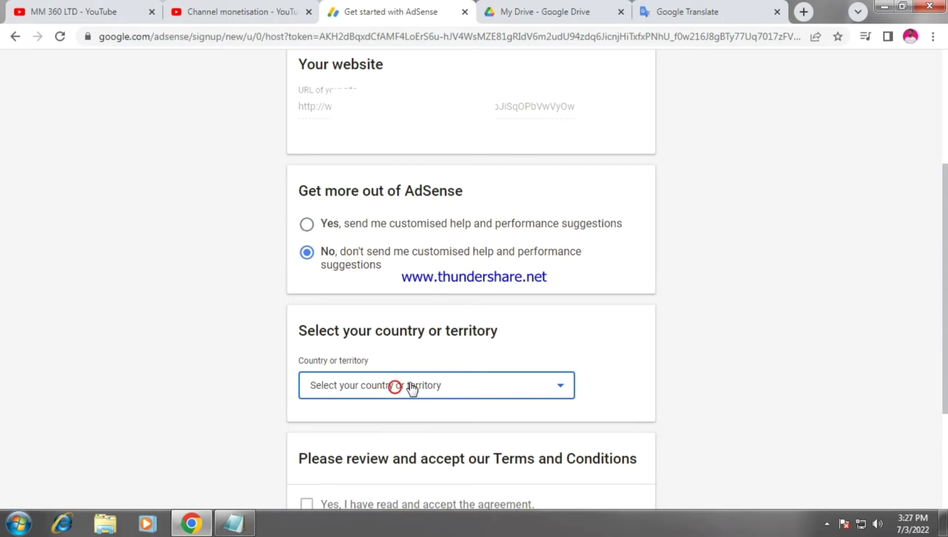
key("space")
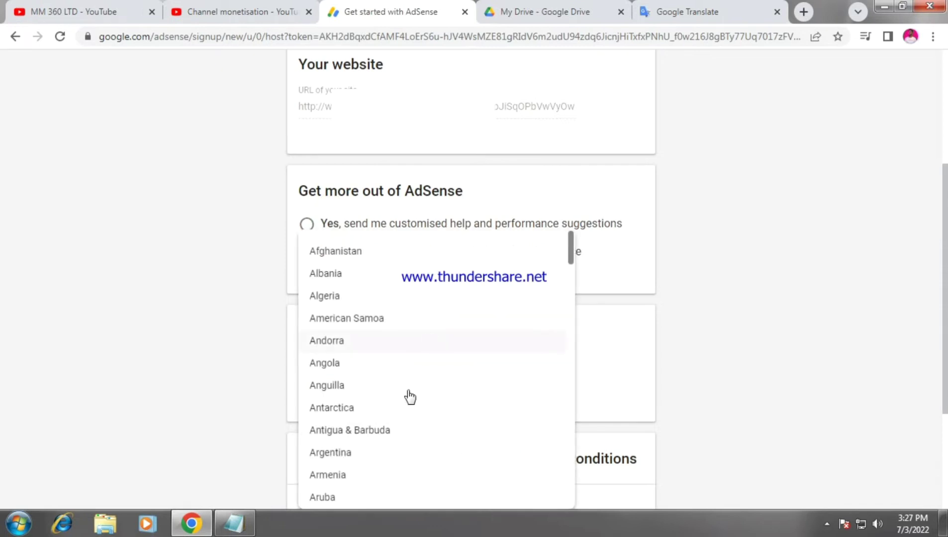
scroll(409, 396, "down", 3)
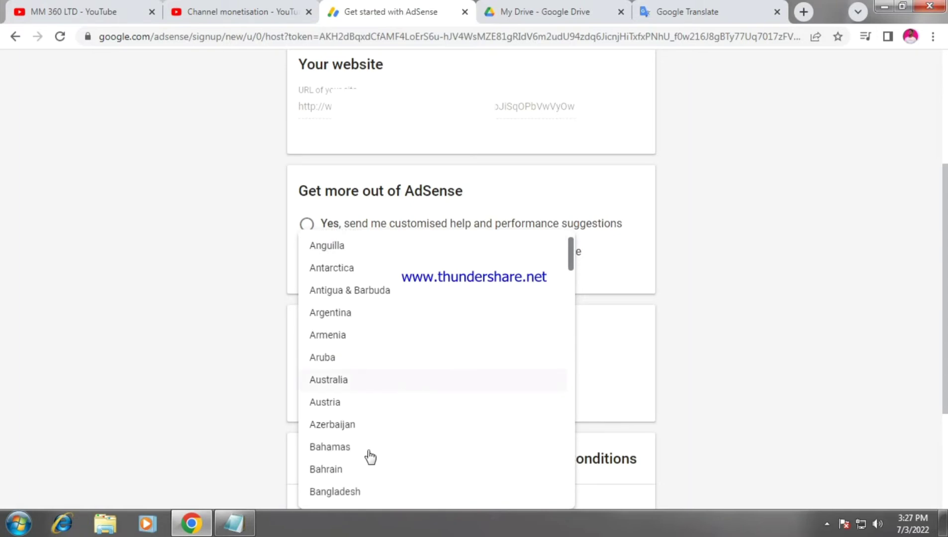
left_click(345, 490)
left_click(644, 114)
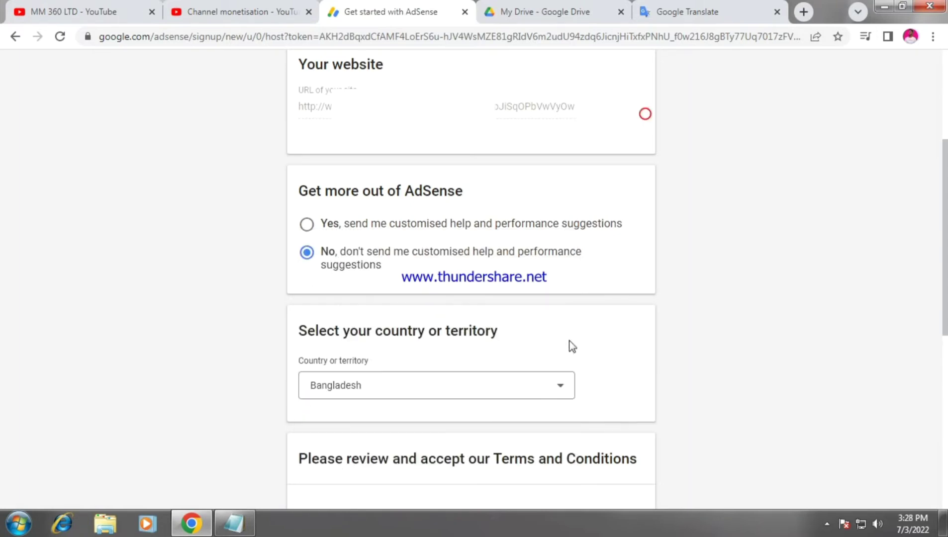
Step: Review the AdSense Terms of Service and accept the agreement
scroll(494, 406, "down", 3)
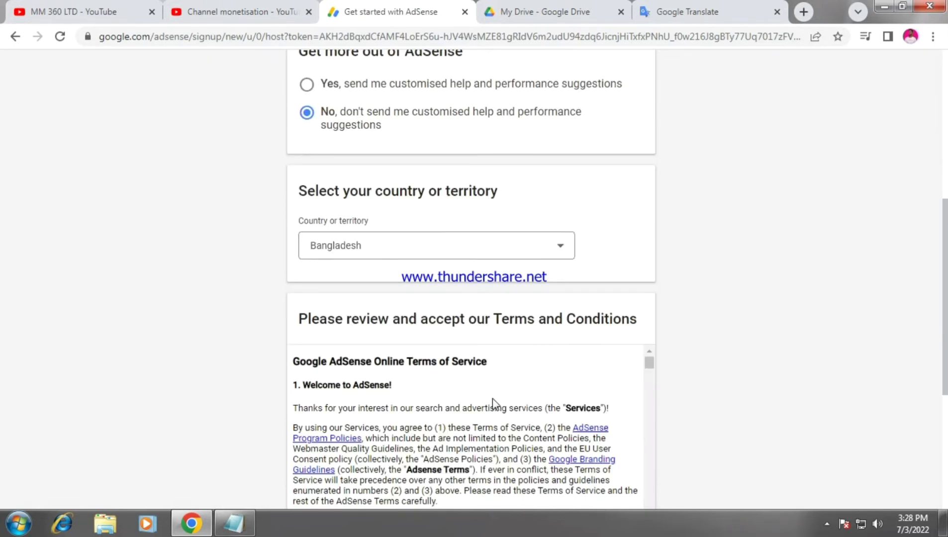
scroll(492, 399, "down", 6)
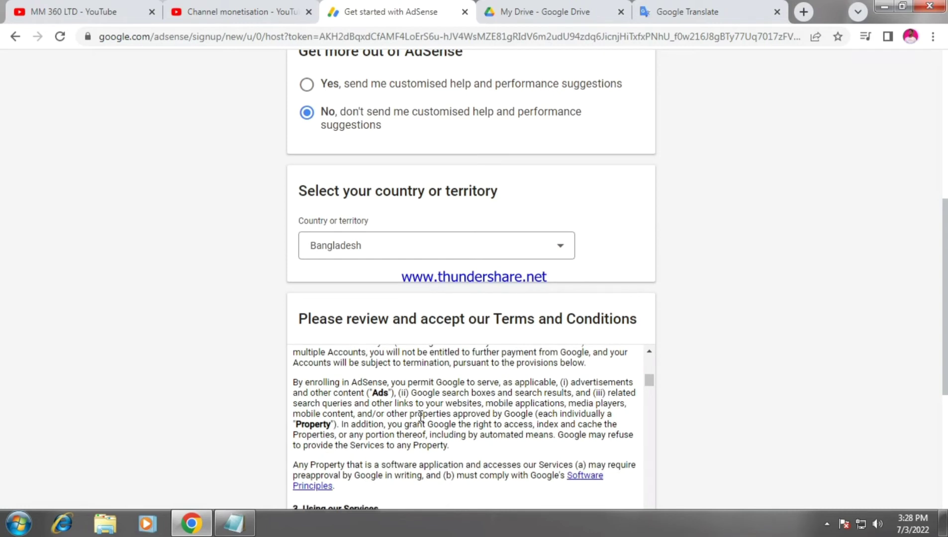
scroll(422, 413, "down", 8)
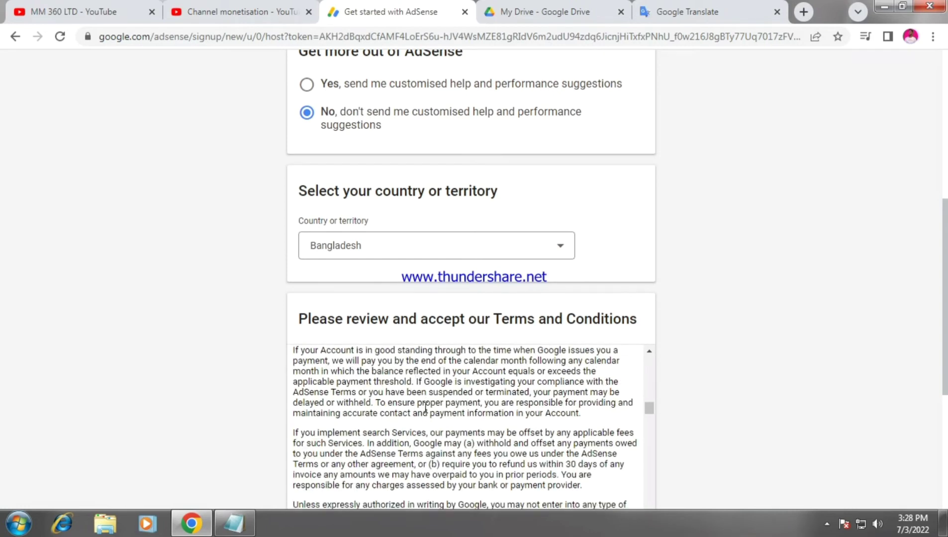
scroll(424, 408, "down", 10)
scroll(841, 317, "down", 5)
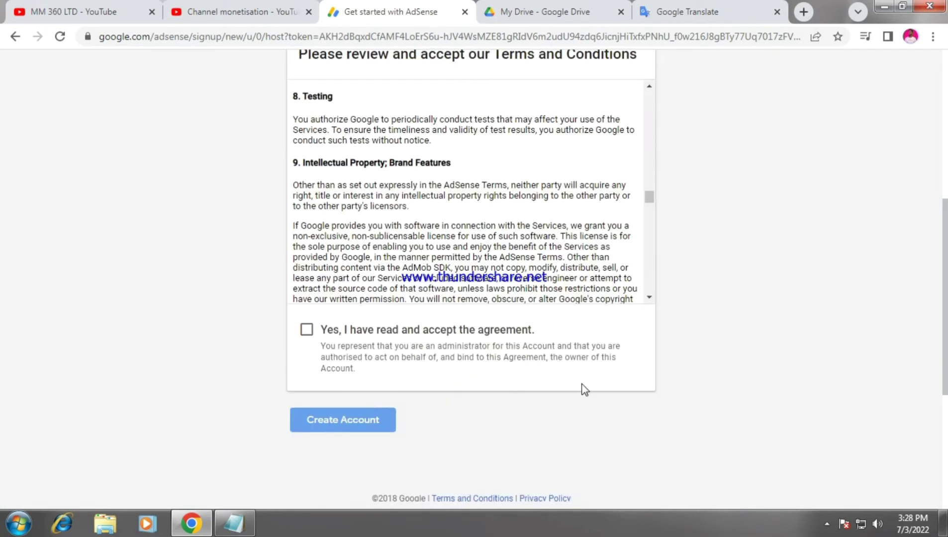
scroll(472, 368, "down", 5)
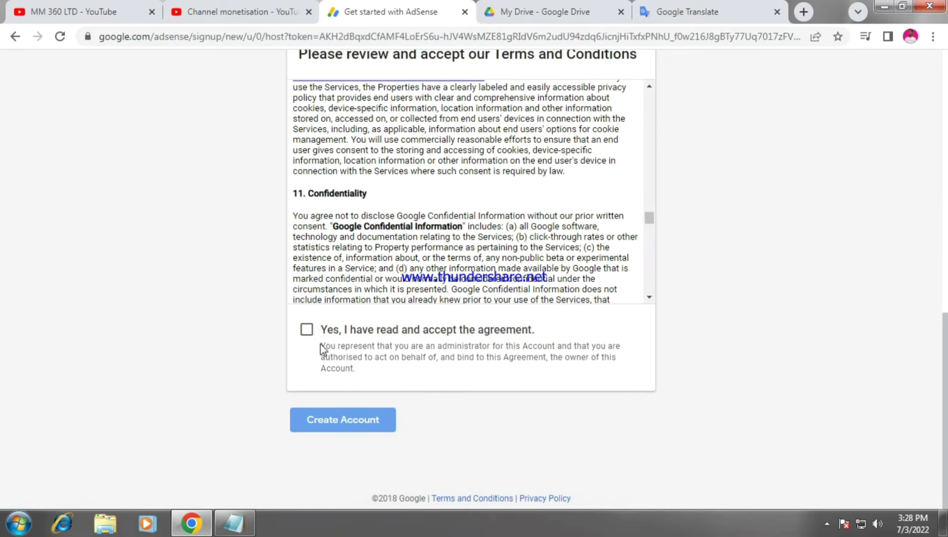
left_click(308, 330)
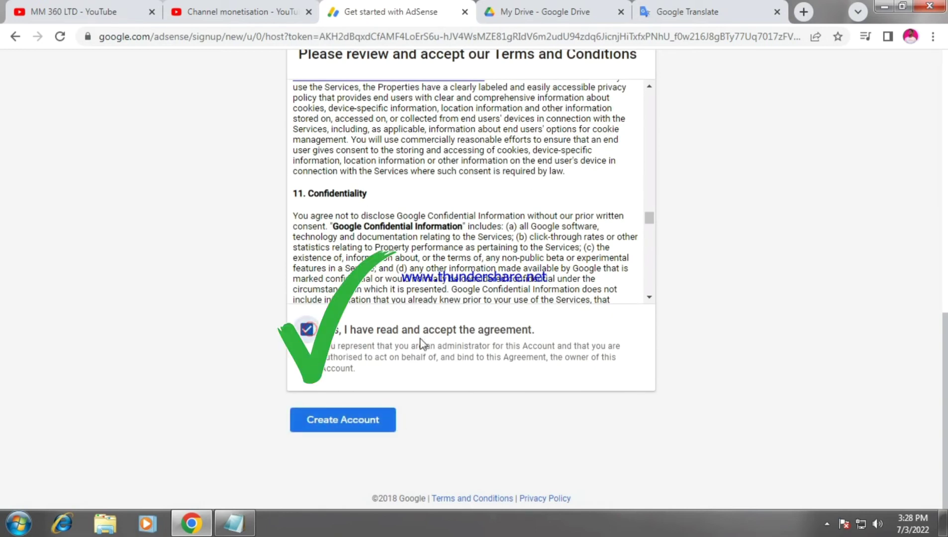
Step: Recheck the completed sign-up details and create the AdSense account
scroll(421, 344, "up", 10)
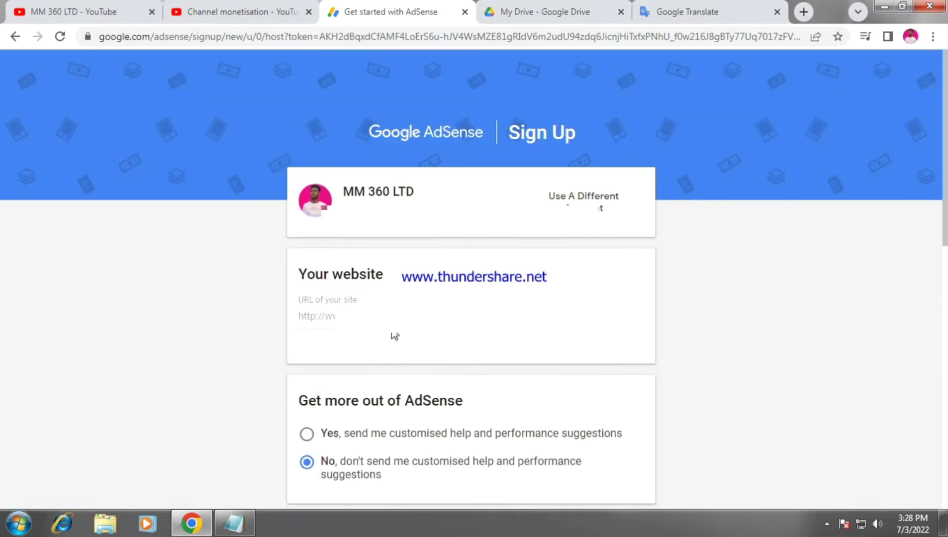
scroll(393, 335, "down", 4)
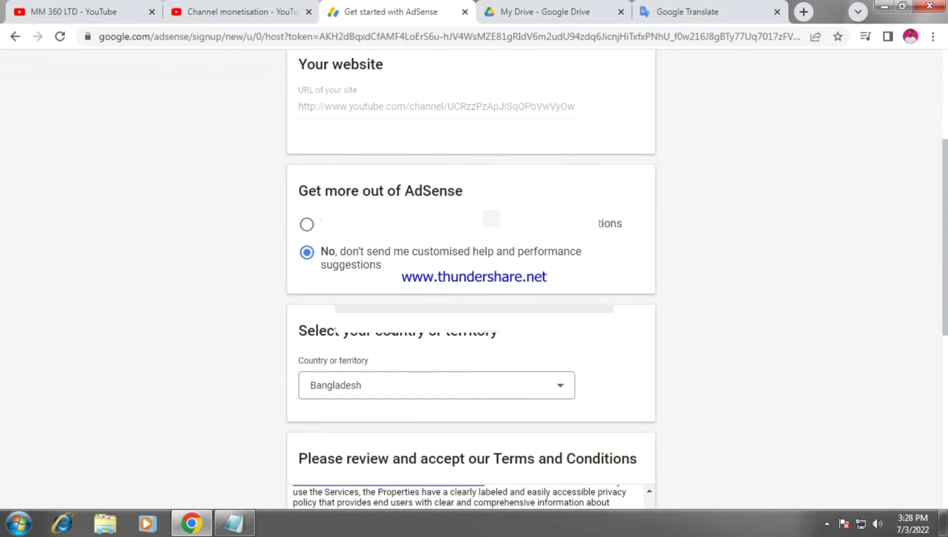
scroll(392, 339, "down", 4)
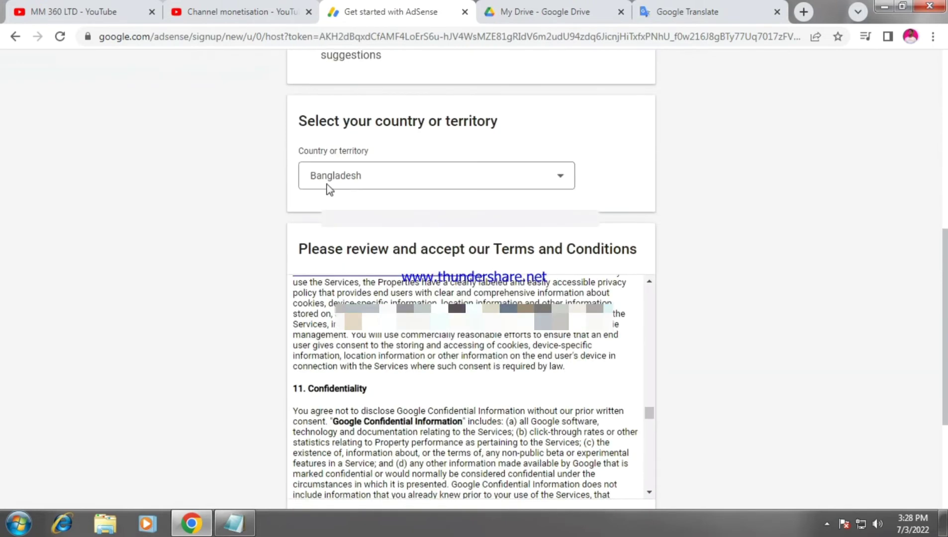
scroll(376, 203, "down", 6)
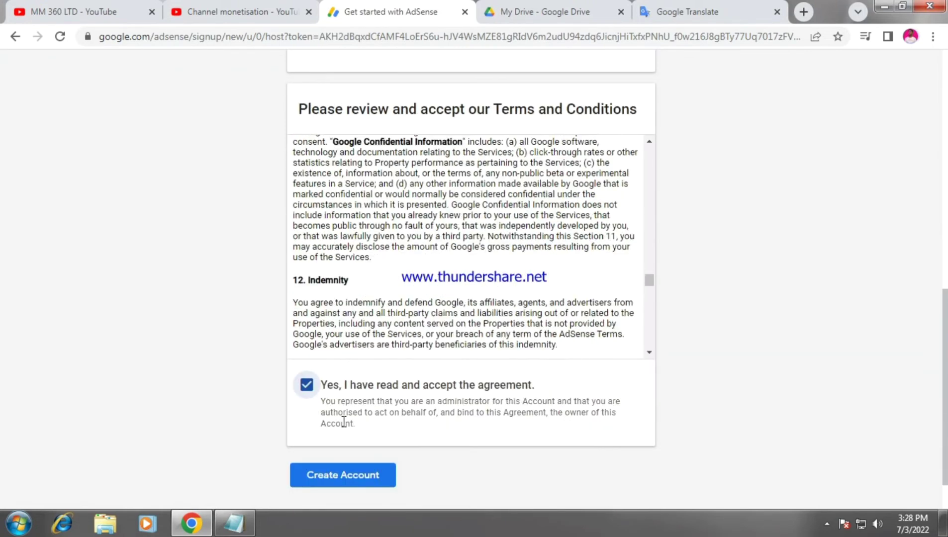
left_click(335, 475)
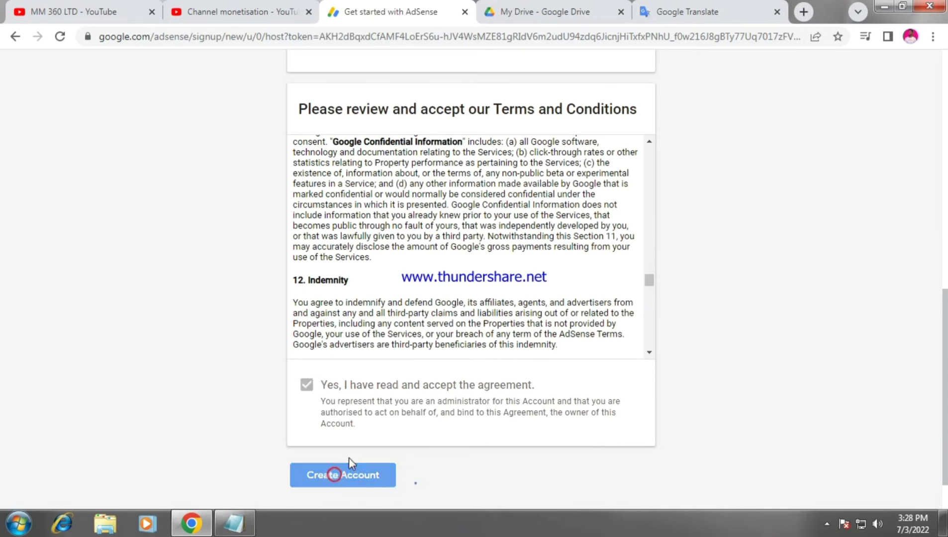
Step: Clear the prefilled name in the customer information form and keep the account type as Individual
scroll(383, 437, "down", 1)
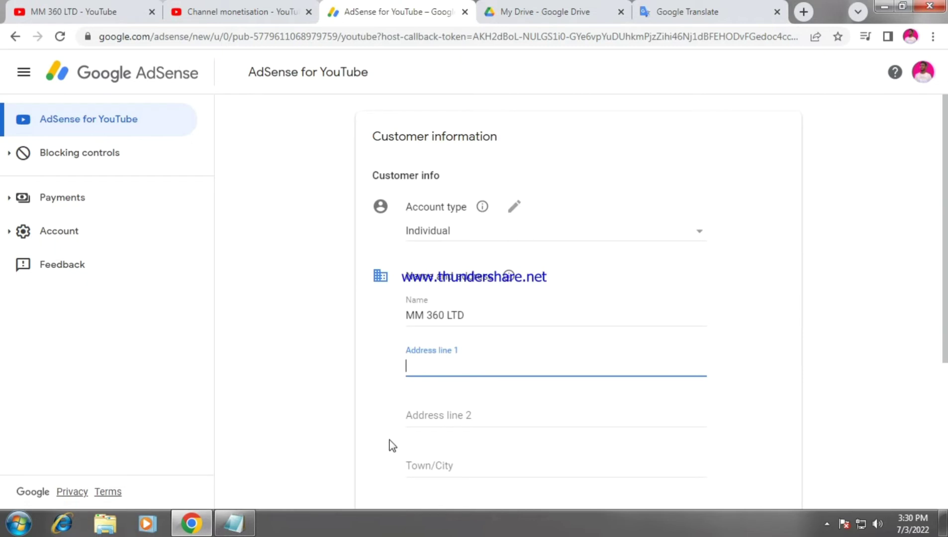
left_click(473, 320)
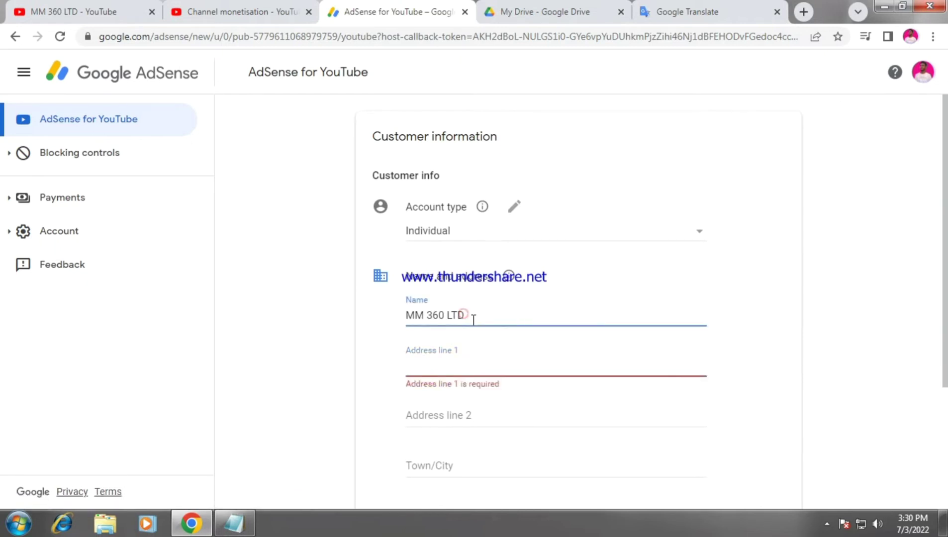
key("BackSpace")
key("BackSpace")
key("BackSpace")
key("BackSpace")
key("BackSpace")
key("BackSpace")
key("BackSpace")
key("BackSpace")
key("BackSpace")
key("BackSpace")
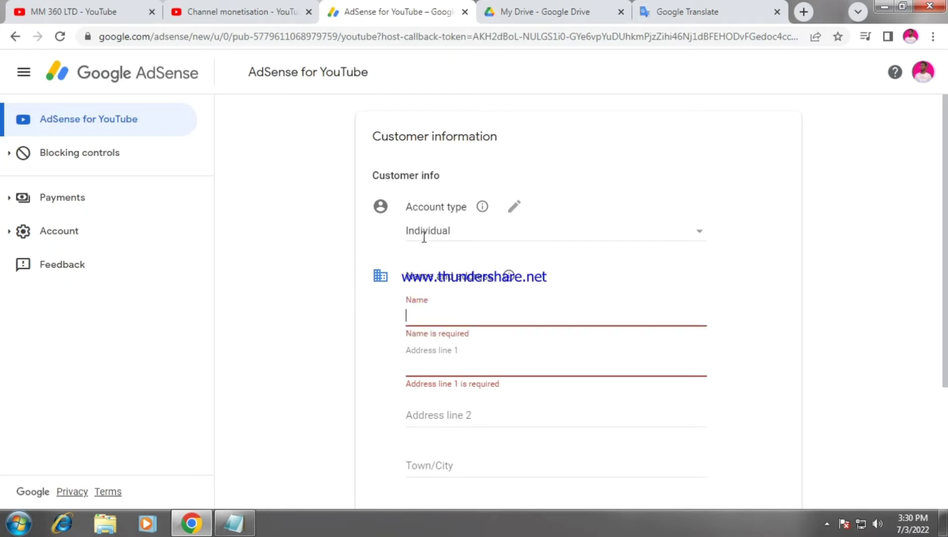
left_click(698, 237)
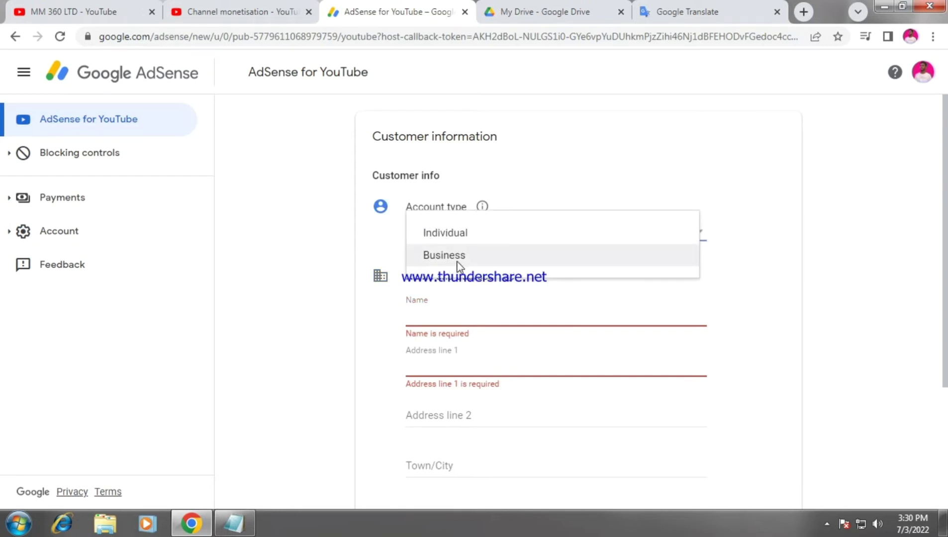
left_click(442, 233)
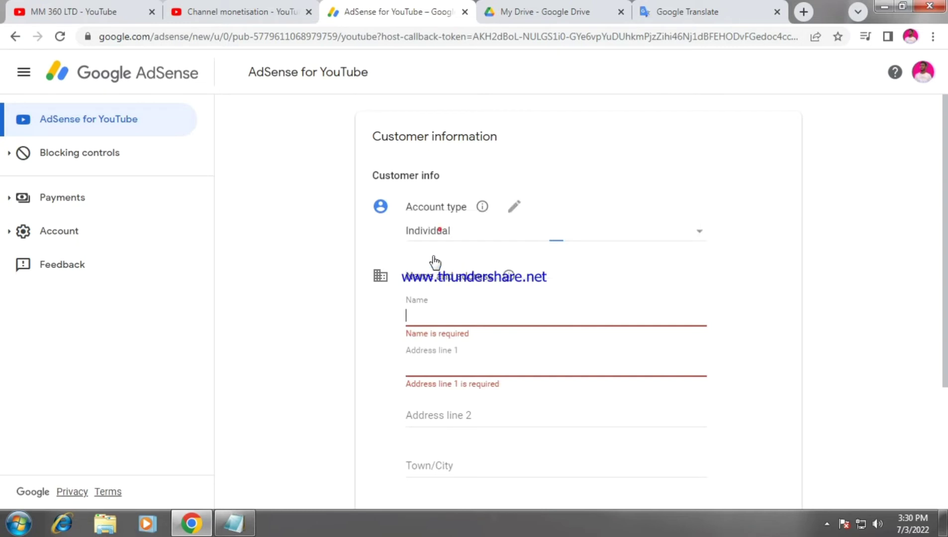
Step: Enter the customer's full name in the customer information form
left_click(414, 312)
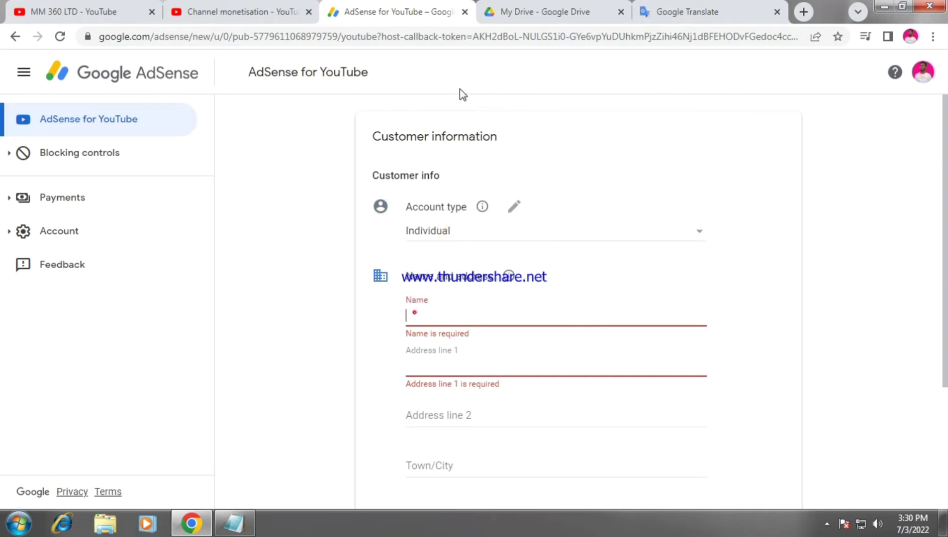
left_click(513, 4)
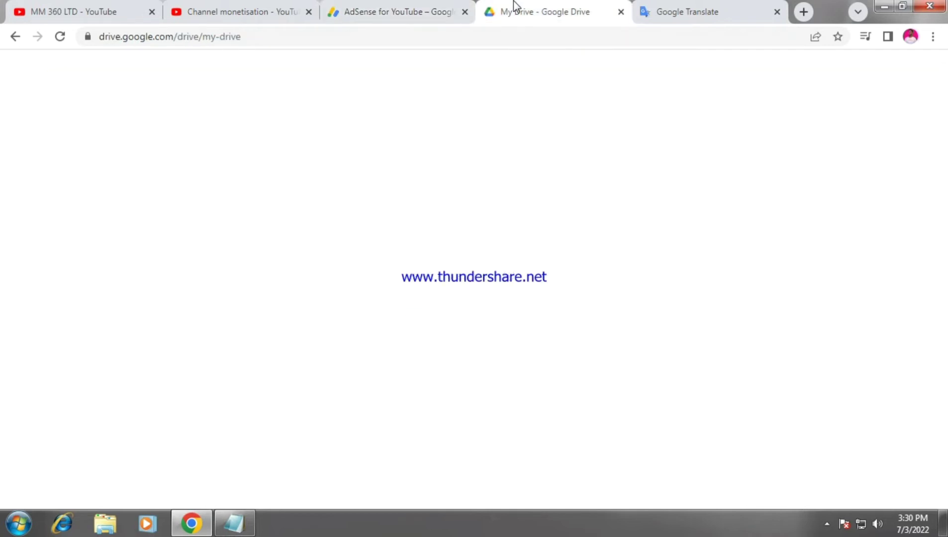
left_click(414, 7)
left_click(417, 312)
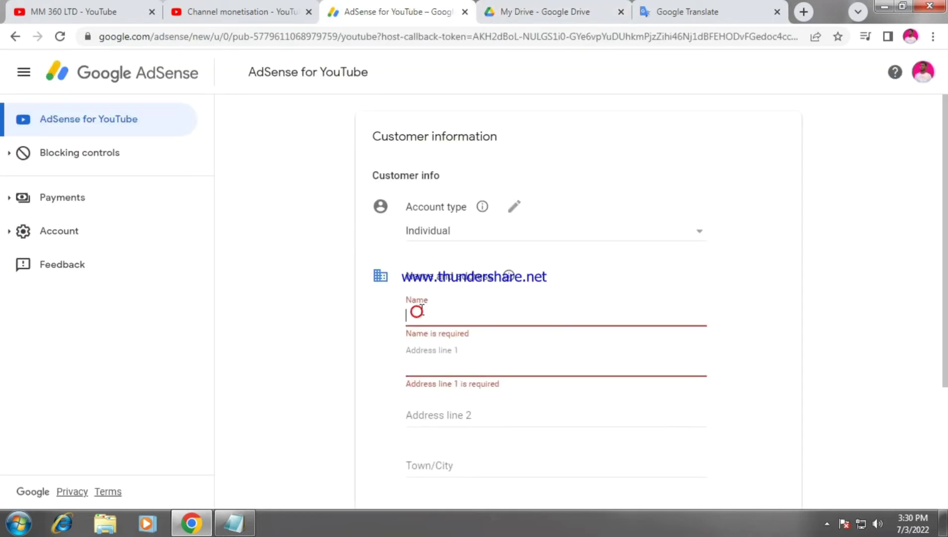
type("MD")
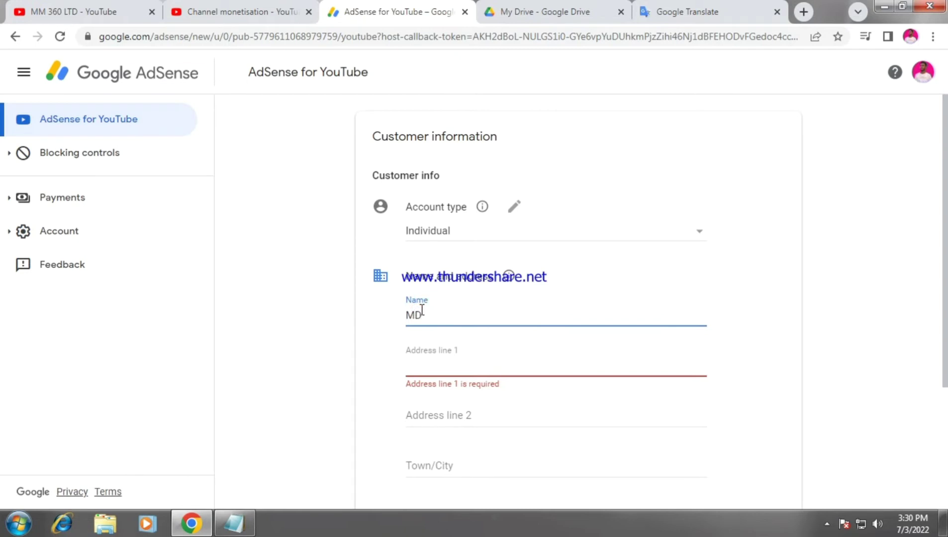
type(". MONIR")
Step: Paste the customer's postal address into address lines 1 and 2 and check both entries
left_click(445, 370)
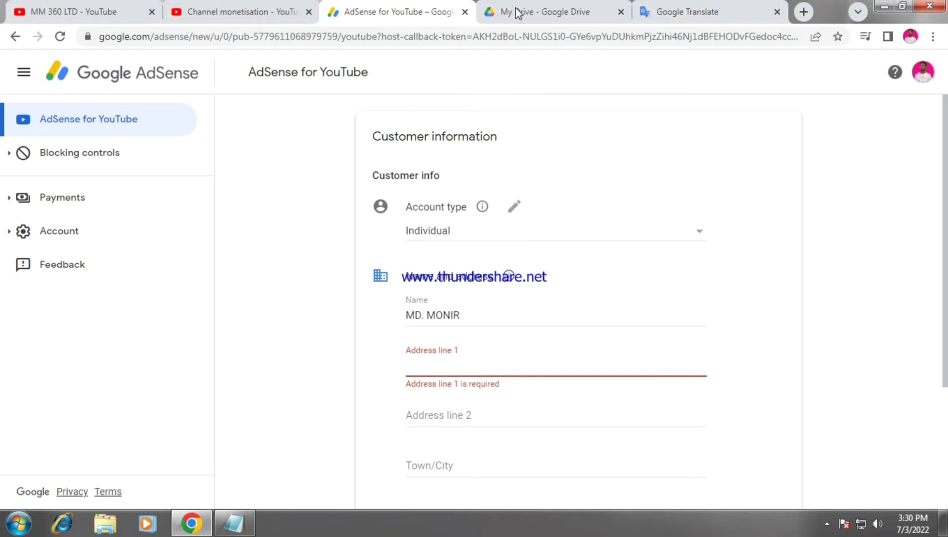
key("ctrl+v")
left_click(470, 415)
right_click(429, 414)
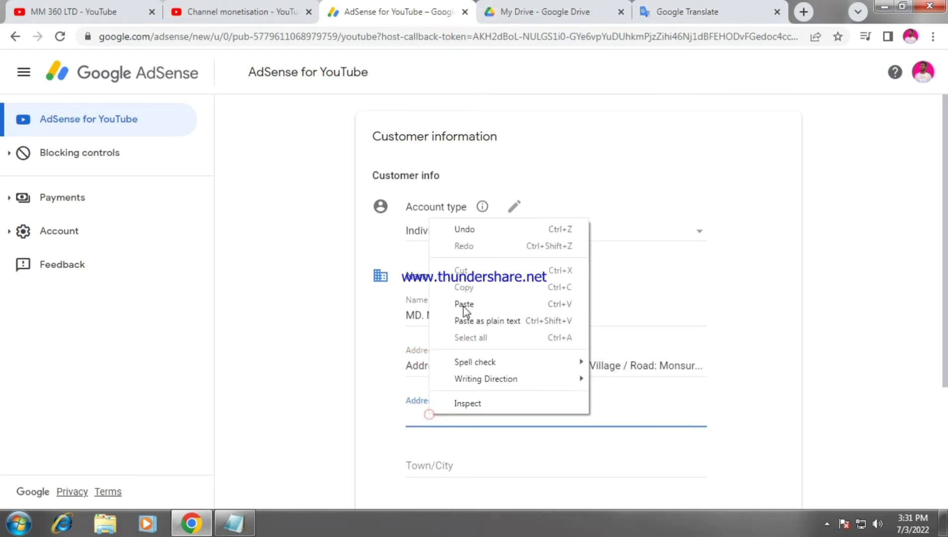
left_click(465, 305)
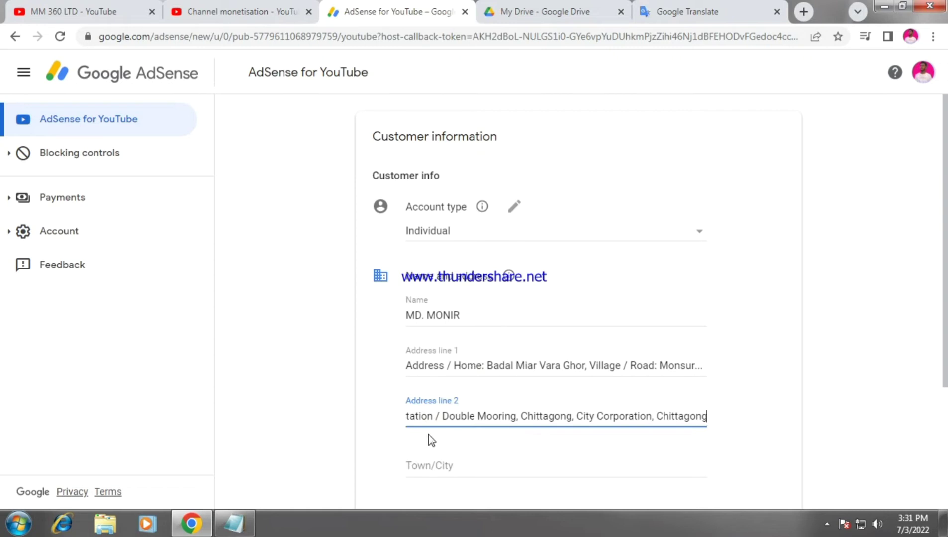
left_click_drag(421, 417, 403, 424)
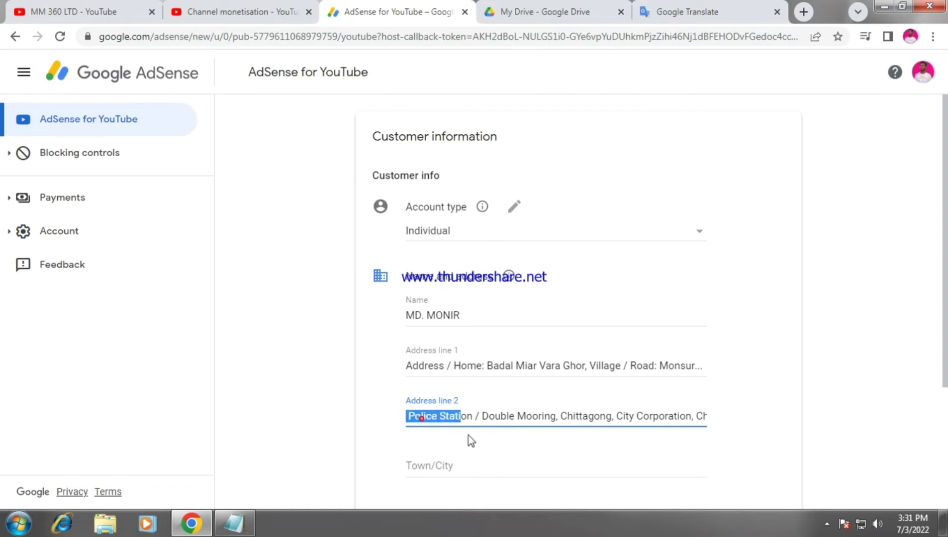
left_click(509, 421)
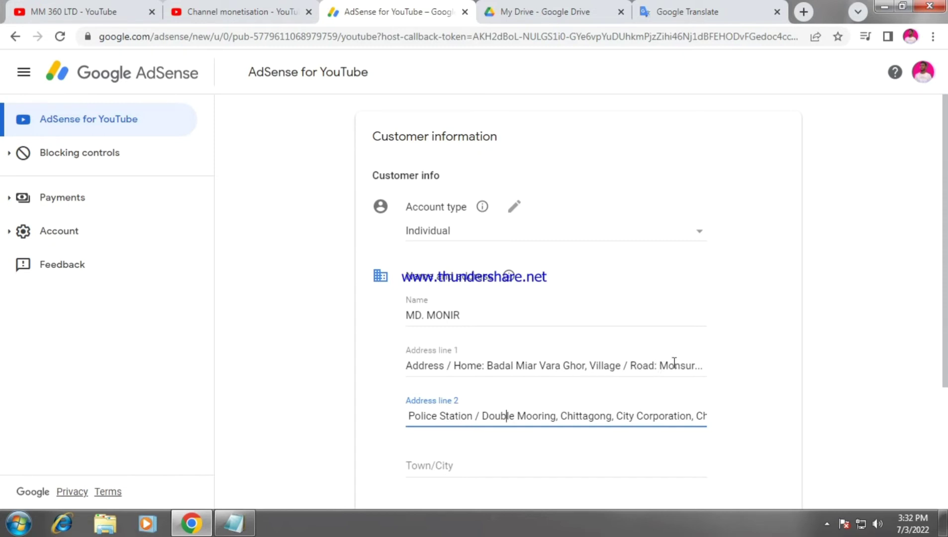
left_click_drag(658, 369, 628, 397)
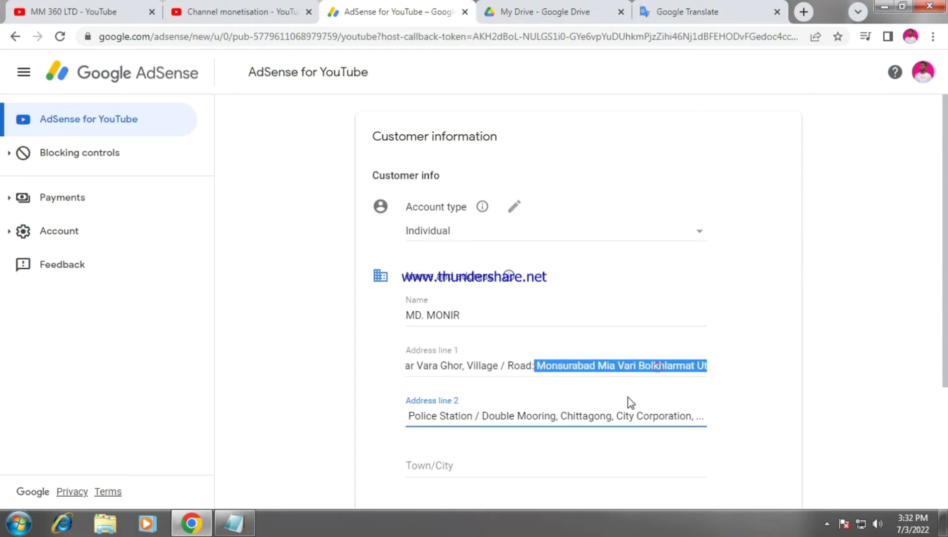
left_click(628, 397)
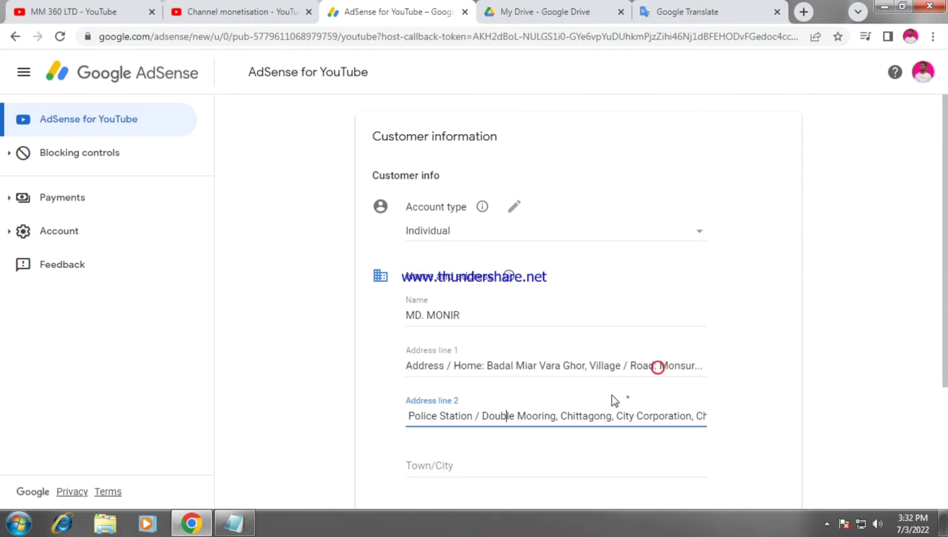
Step: Read through address line 1 to its end to verify the complete pasted address
left_click(685, 365)
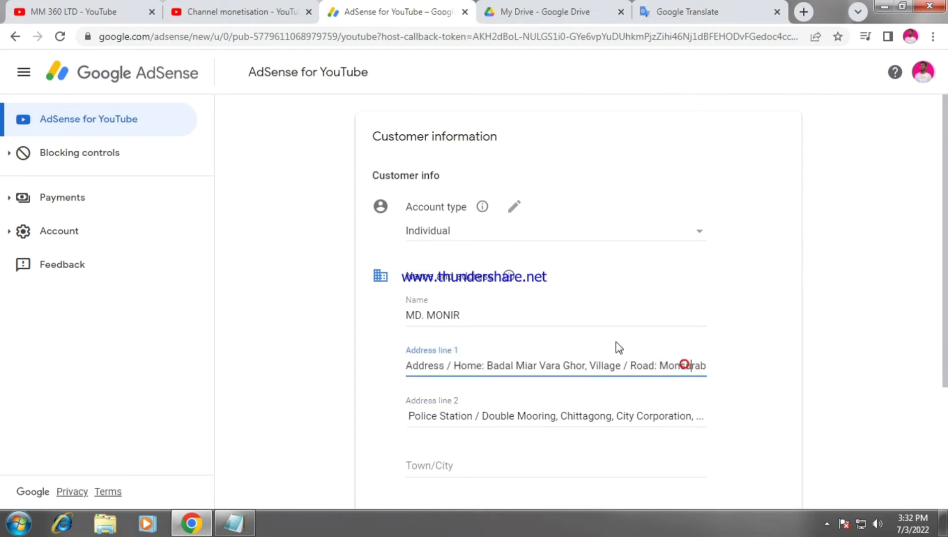
type("s")
key("Right")
key("Right")
key("Right")
key("Right")
key("Right")
key("Right")
key("Right")
key("Right")
key("Right")
key("Right")
key("Right")
key("Right")
key("Right")
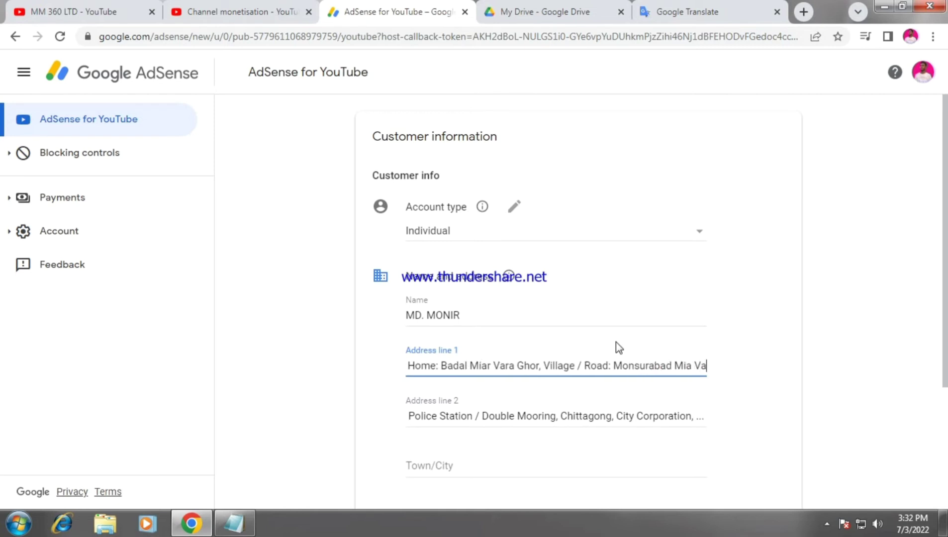
left_click(705, 366)
key("Right")
key("Right")
key("Right")
key("Right")
key("Right")
key("Right")
key("Right")
key("Right")
key("Right")
key("Right")
key("Right")
key("Right")
key("Right")
key("Right")
key("Right")
key("Right")
key("Right")
key("Right")
key("Right")
key("Right")
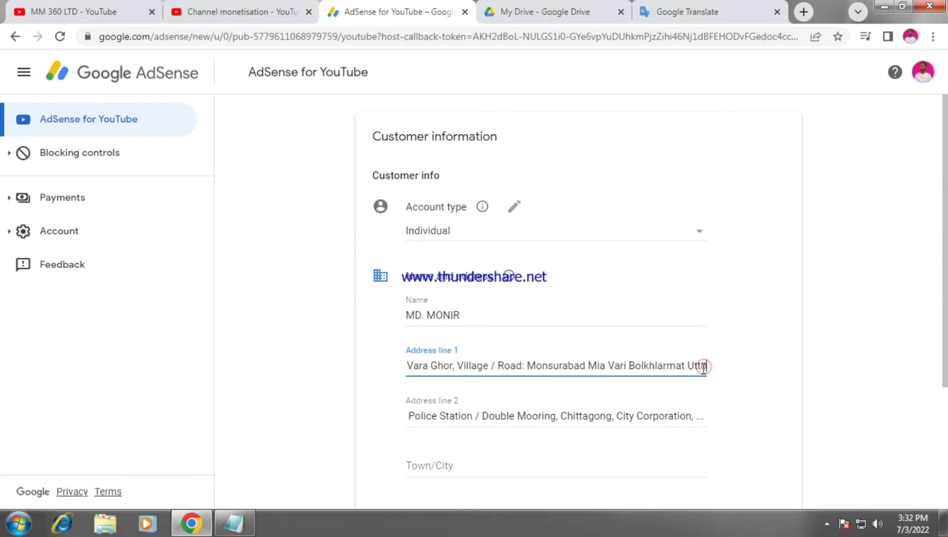
key("Right")
key("Right")
key("Right")
key("Right")
key("Right")
key("Right")
key("Right")
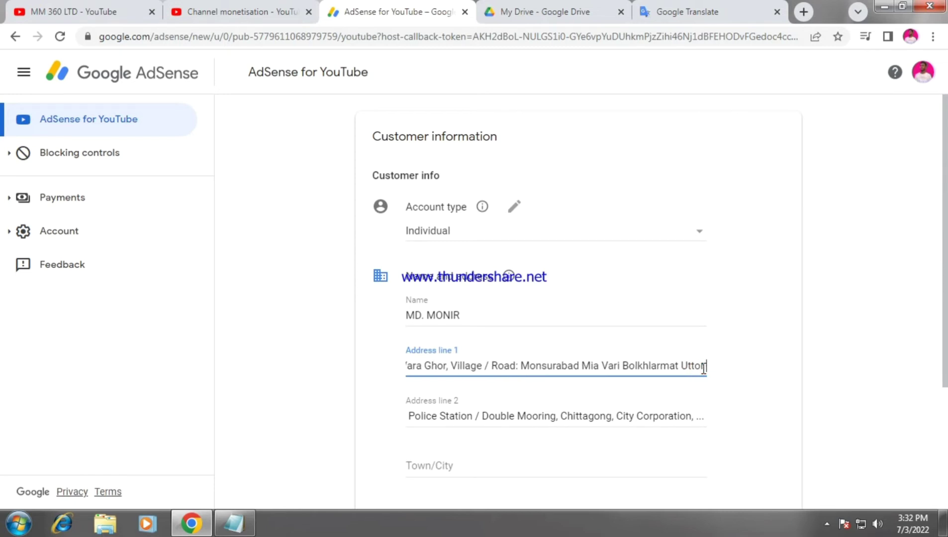
key("Right")
key("Right")
key("Right")
key("Right")
key("Right")
key("Right")
key("Right")
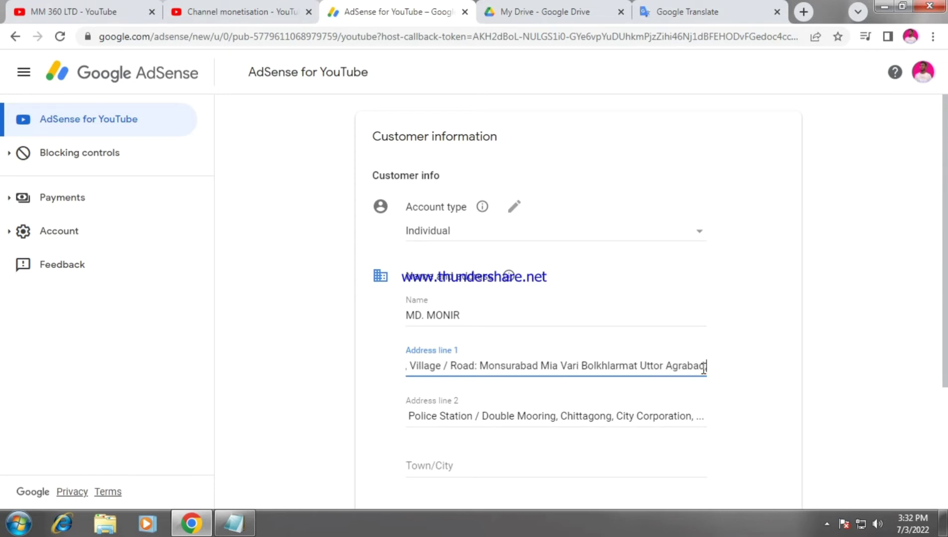
key("Right")
key("Right")
key("Right")
key("Right")
key("Right")
key("Right")
key("Right")
key("Right")
key("Right")
key("Right")
key("Right")
key("Right")
key("Right")
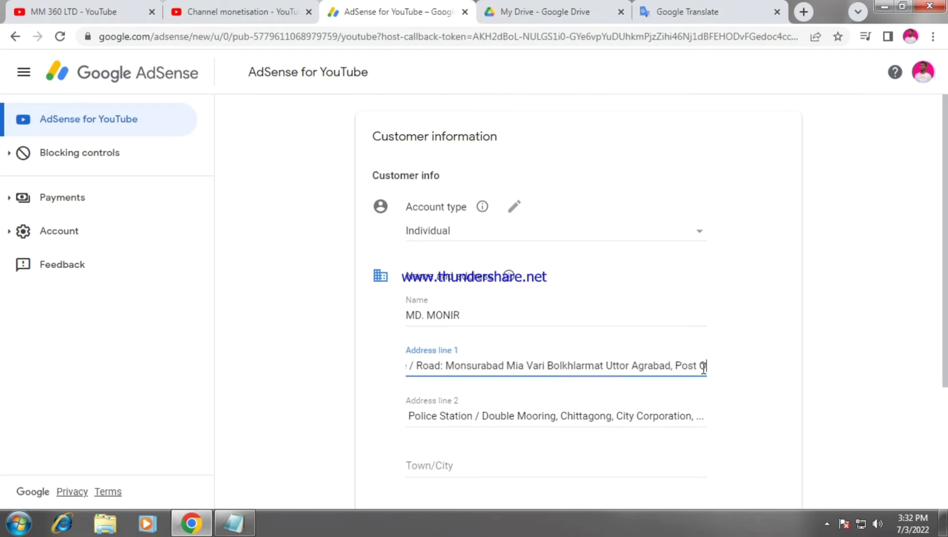
key("Right")
key("Right")
key("Right")
key("Right")
key("Right")
key("Right")
key("Right")
key("Right")
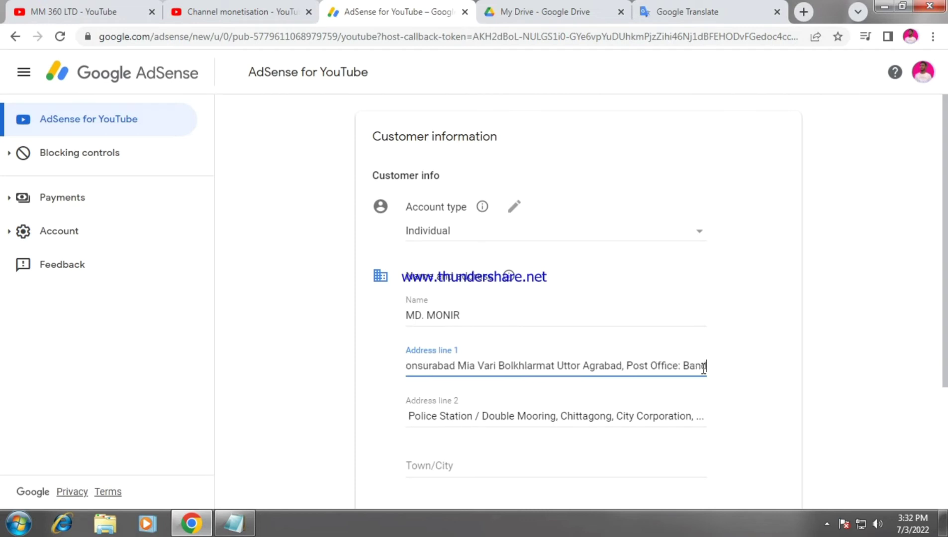
key("Right")
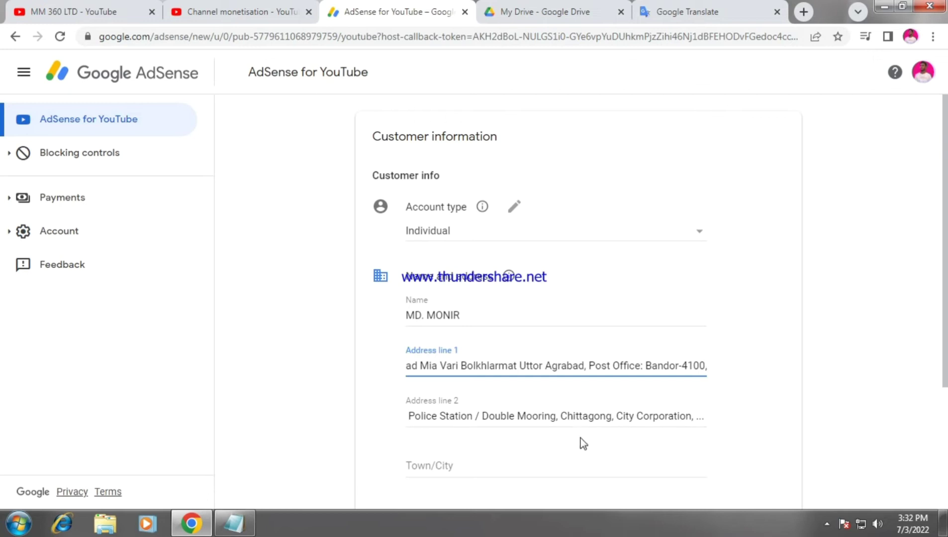
Step: Fill in the customer's town or city and postcode in the customer information form
type("ttof")
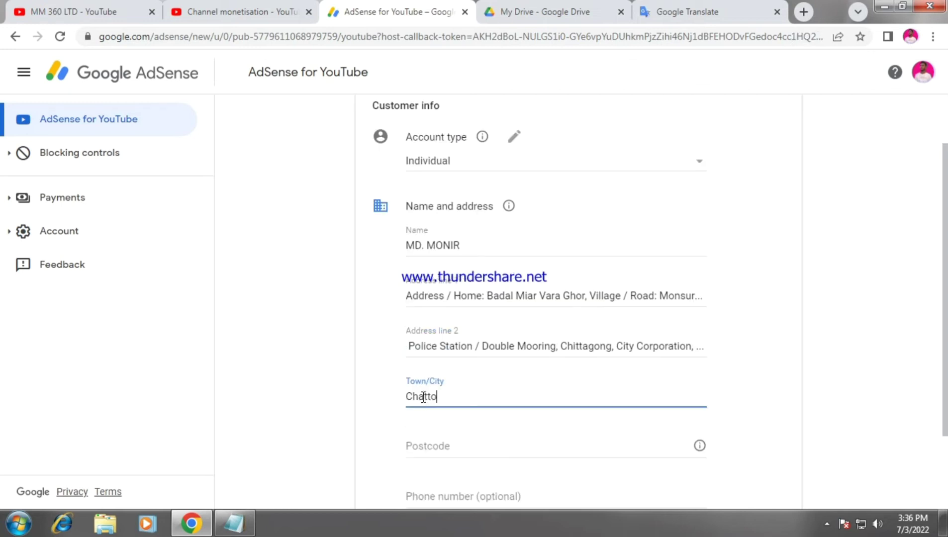
key("BackSpace")
type("gram")
left_click(440, 427)
type("4100")
scroll(517, 413, "down", 2)
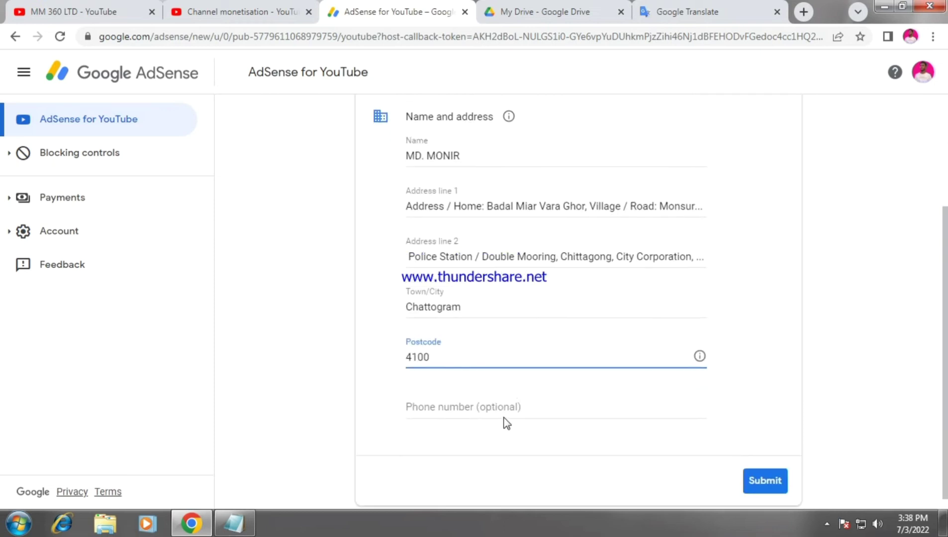